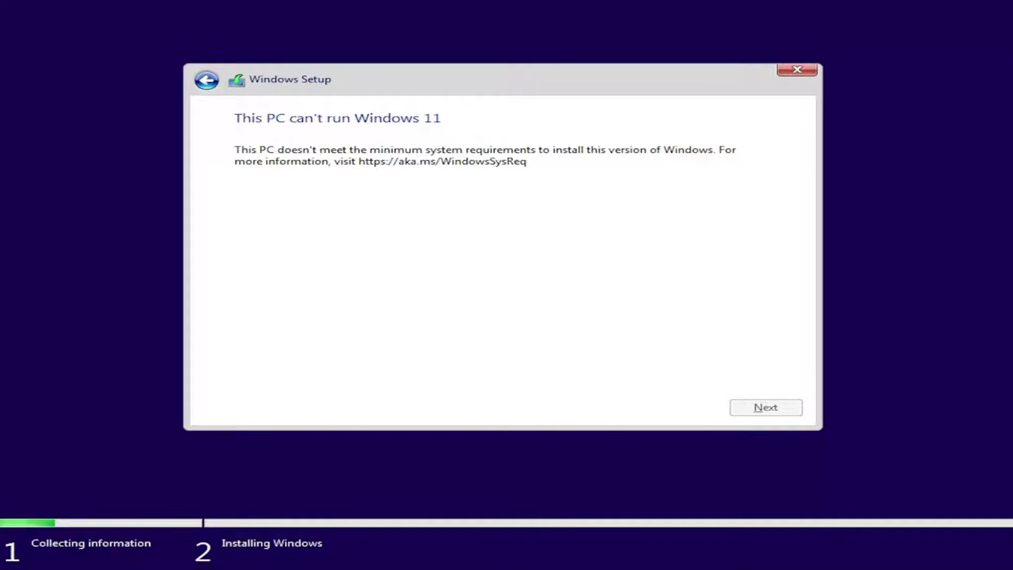
Step: Go back to the operating system selection page and open a Command Prompt with Shift+F10
left_click(205, 80)
key("alt")
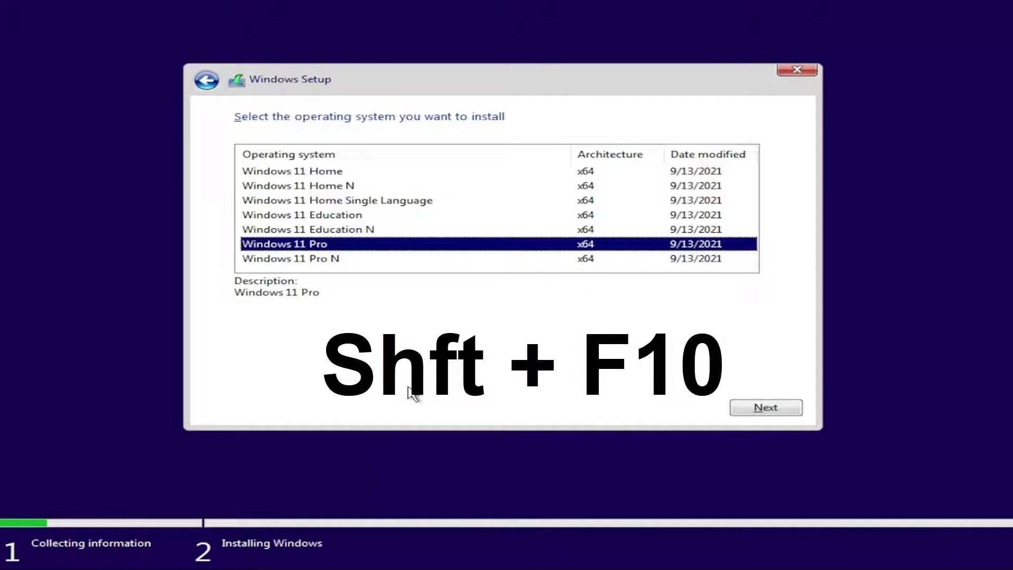
key("shift+F10")
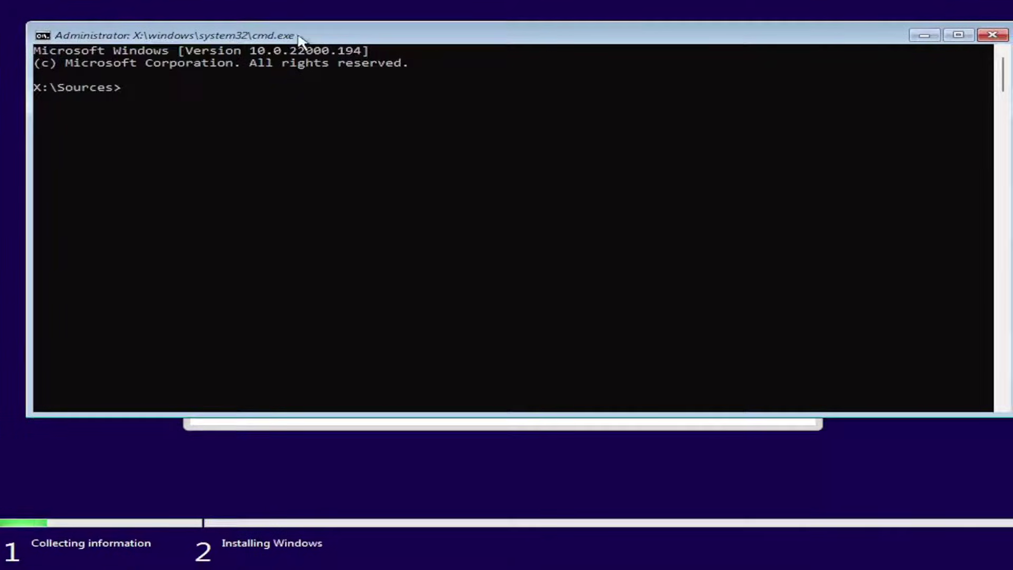
left_click_drag(291, 37, 310, 73)
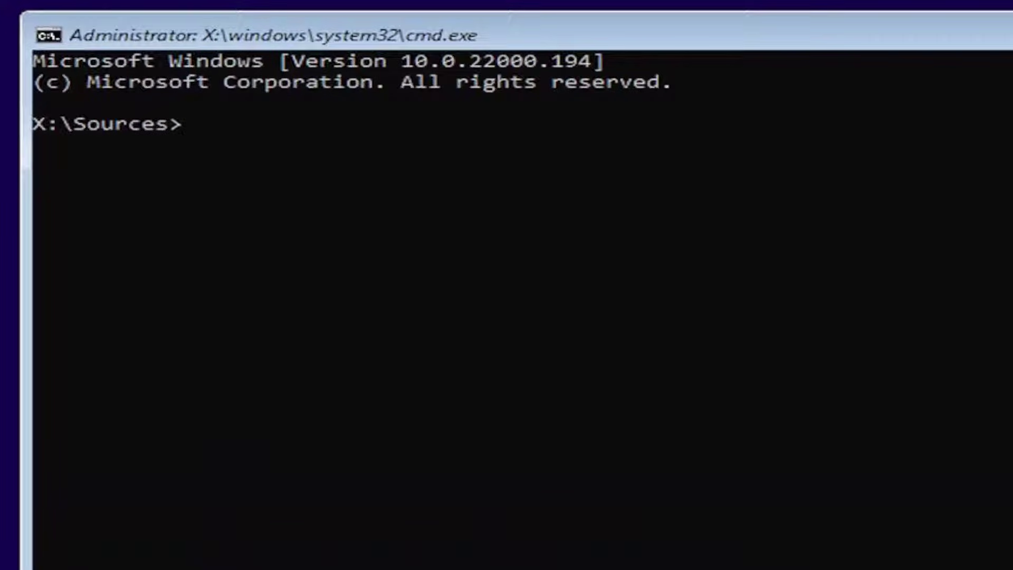
Step: Run regedit in the command window to launch Registry Editor
type("regedot")
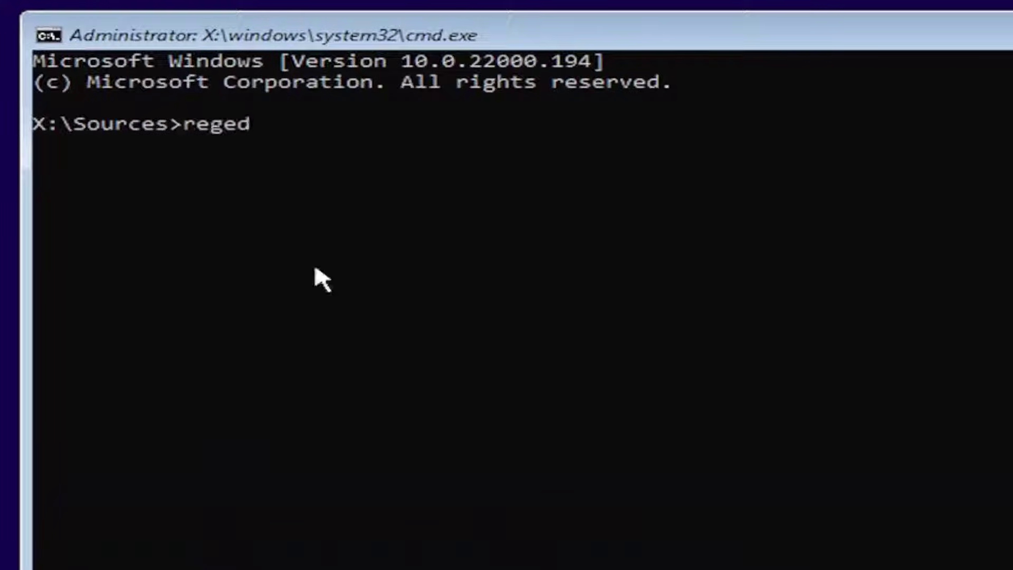
key("BackSpace")
key("BackSpace")
type("it")
key("Return")
Step: Expand HKEY_LOCAL_MACHINE > SYSTEM > Setup in the key tree
left_click_drag(754, 10, 845, 1)
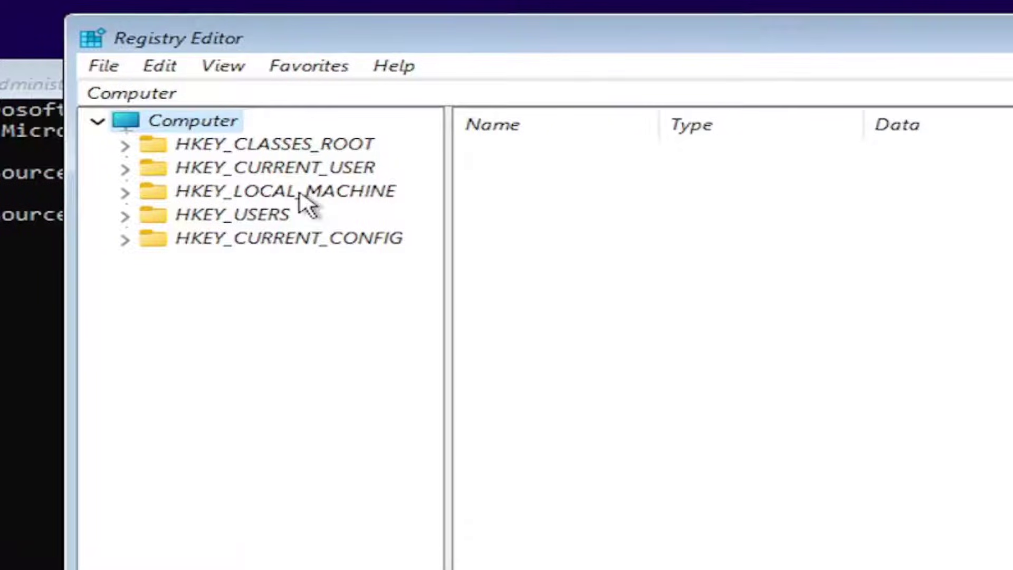
double_click(279, 194)
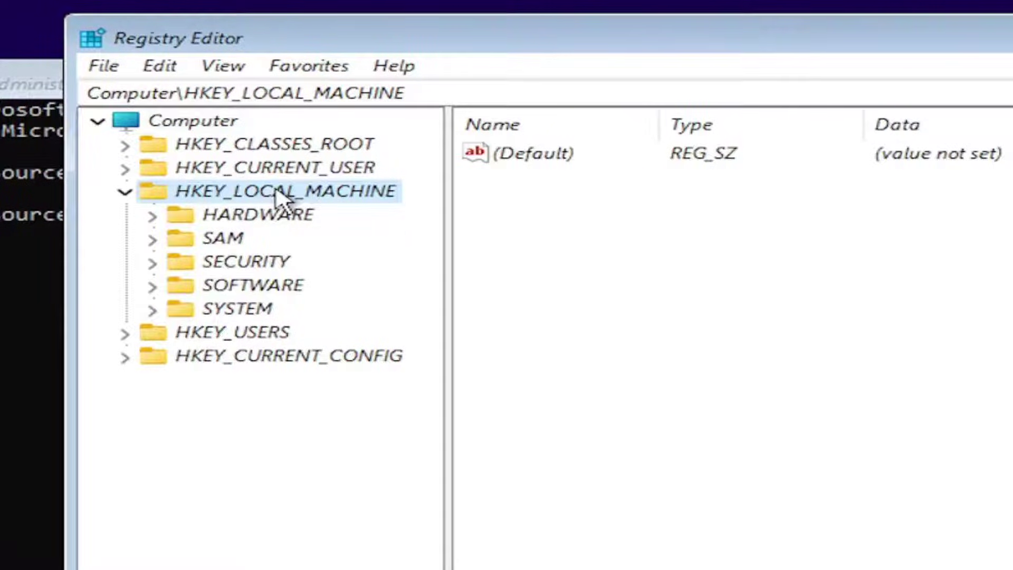
double_click(219, 310)
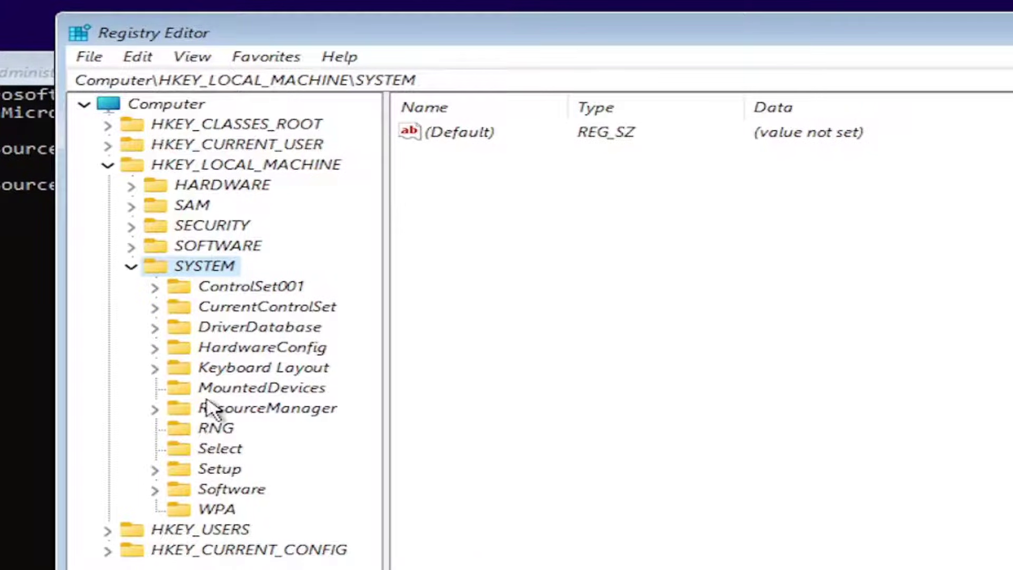
double_click(204, 471)
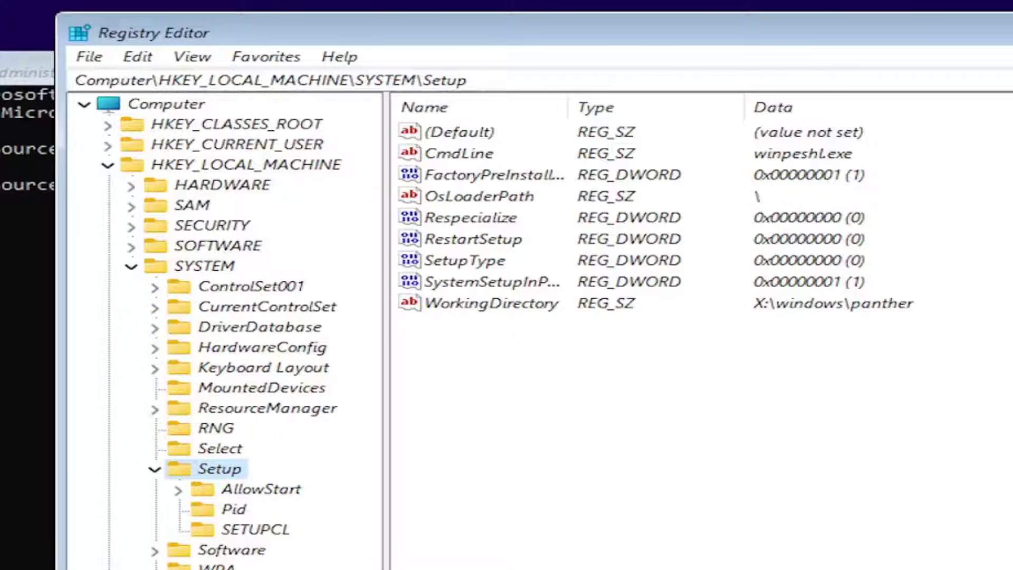
Step: Create a new key under Setup named LabConfig
right_click(208, 469)
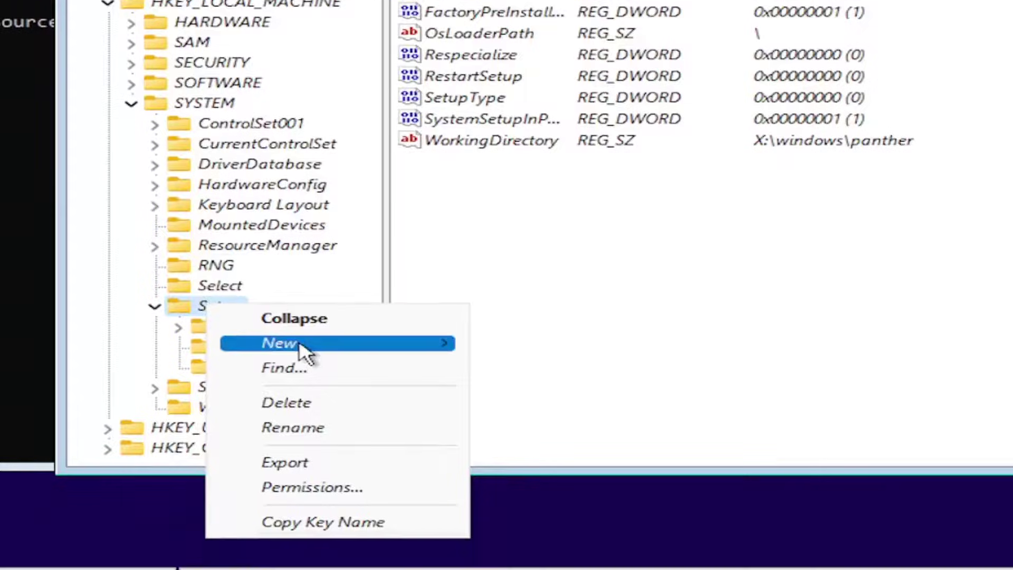
mouse_move(301, 347)
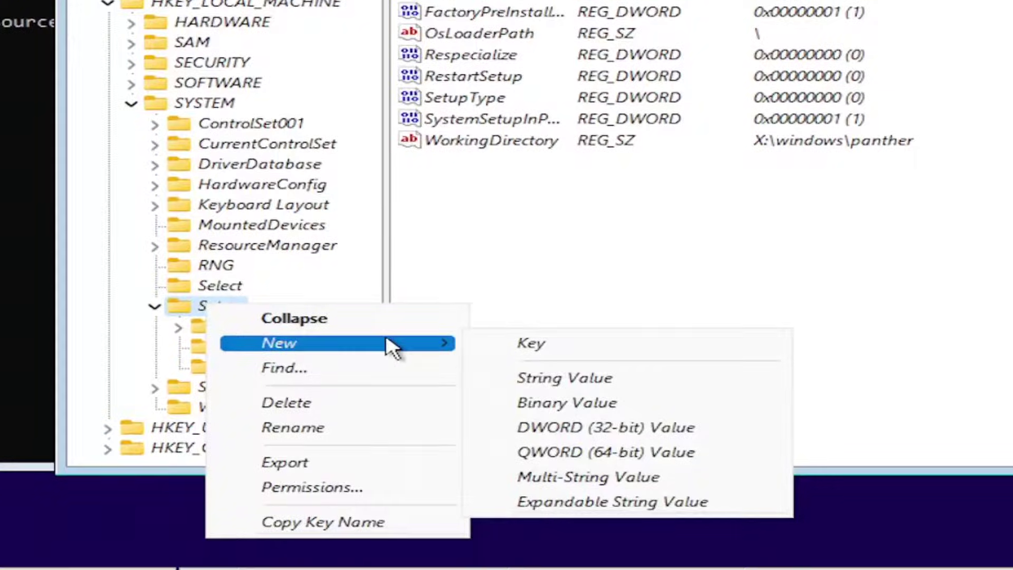
left_click(548, 345)
type("Lab")
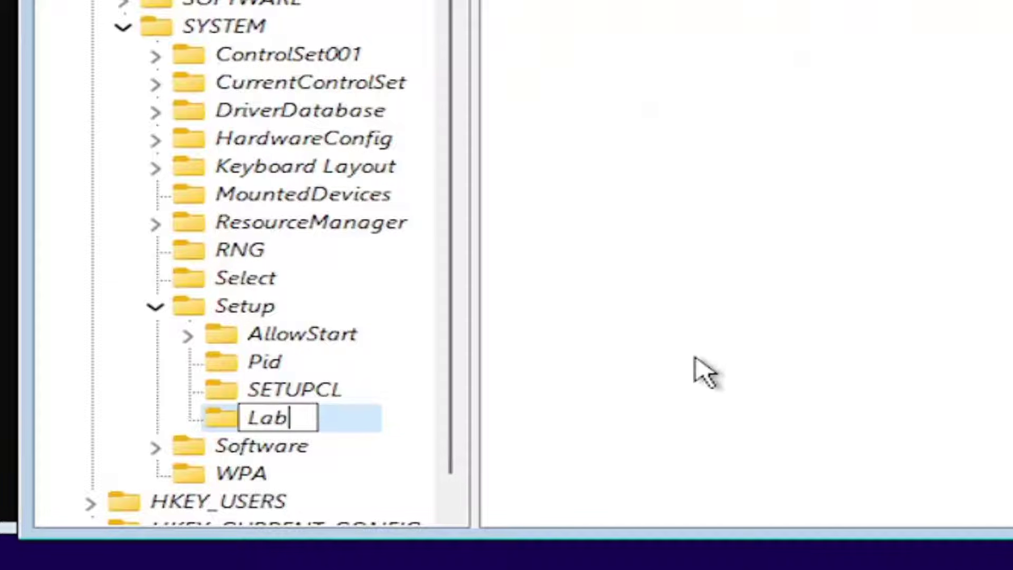
type("Config")
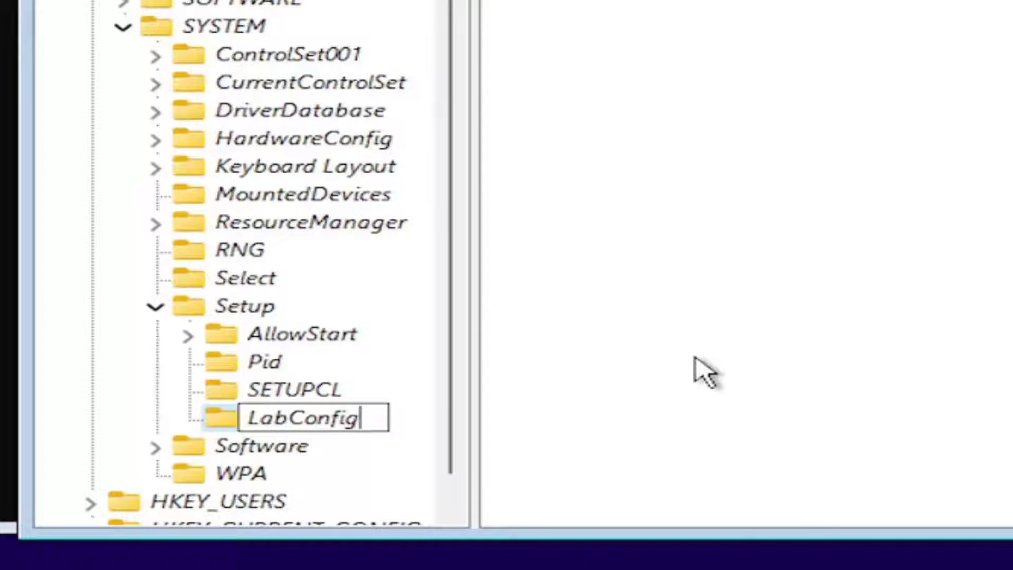
Step: Confirm the LabConfig key and add a DWORD (32-bit) value named BypassTPMCheck to it
key("Return")
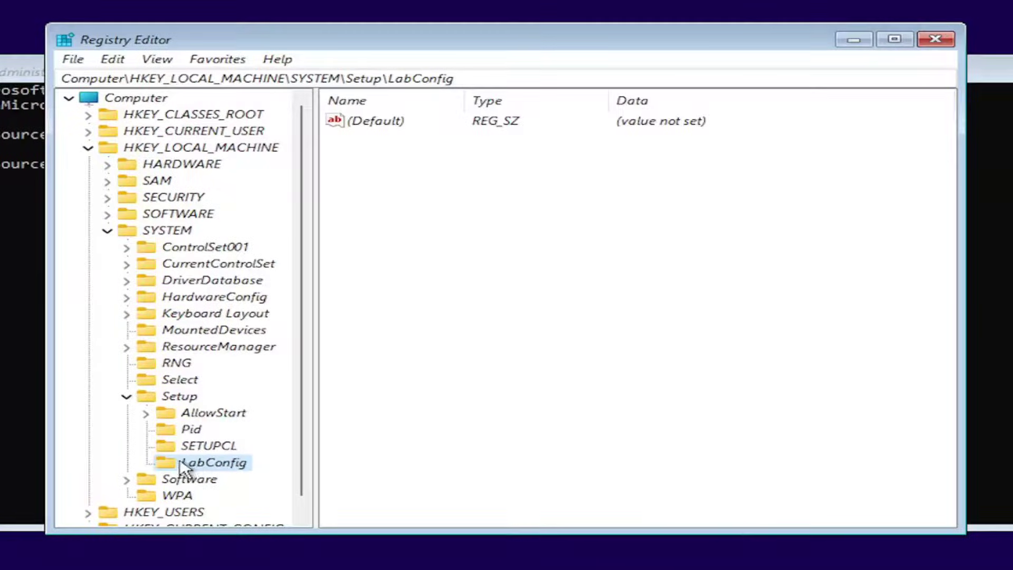
right_click(374, 173)
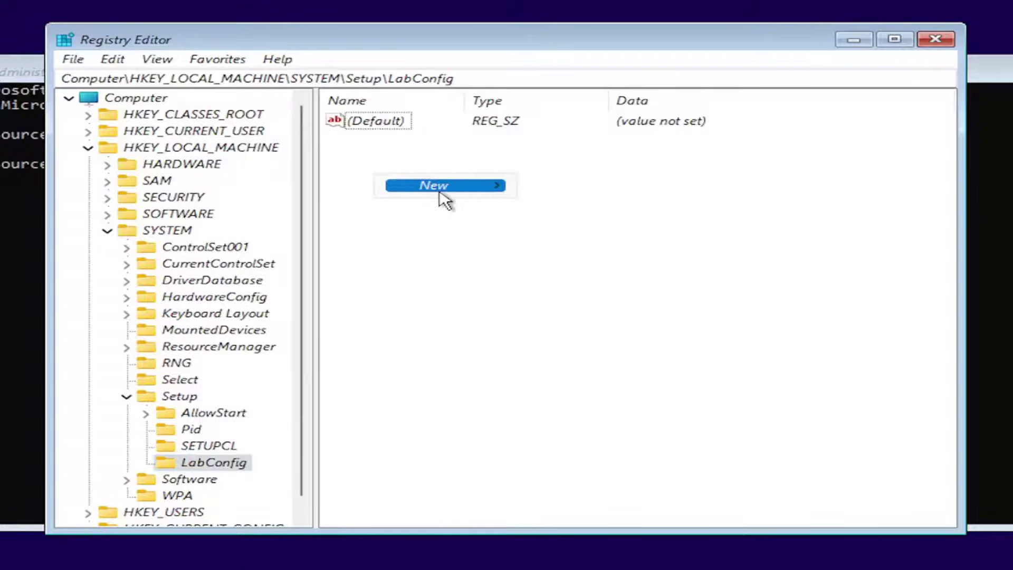
mouse_move(444, 198)
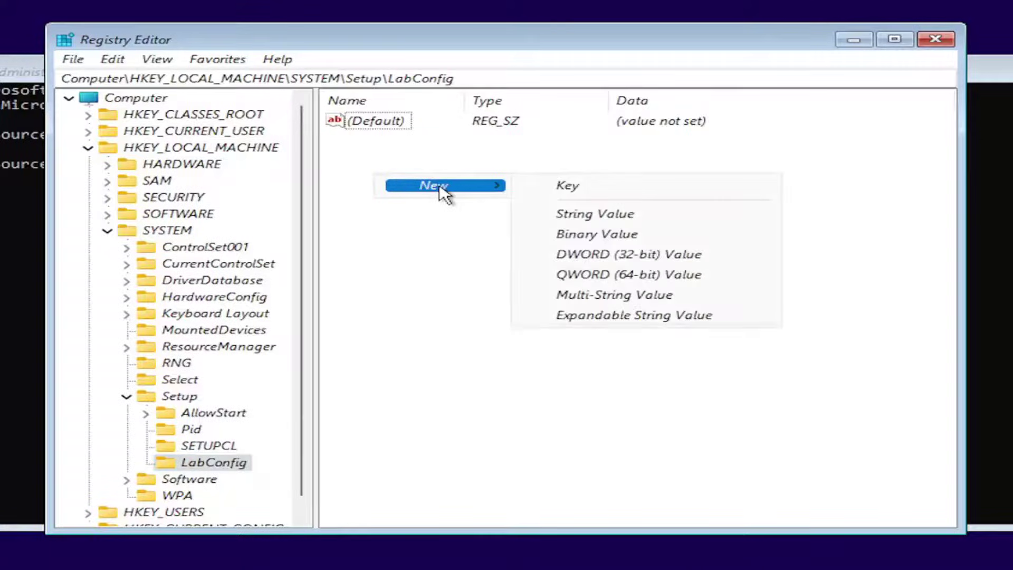
left_click(644, 256)
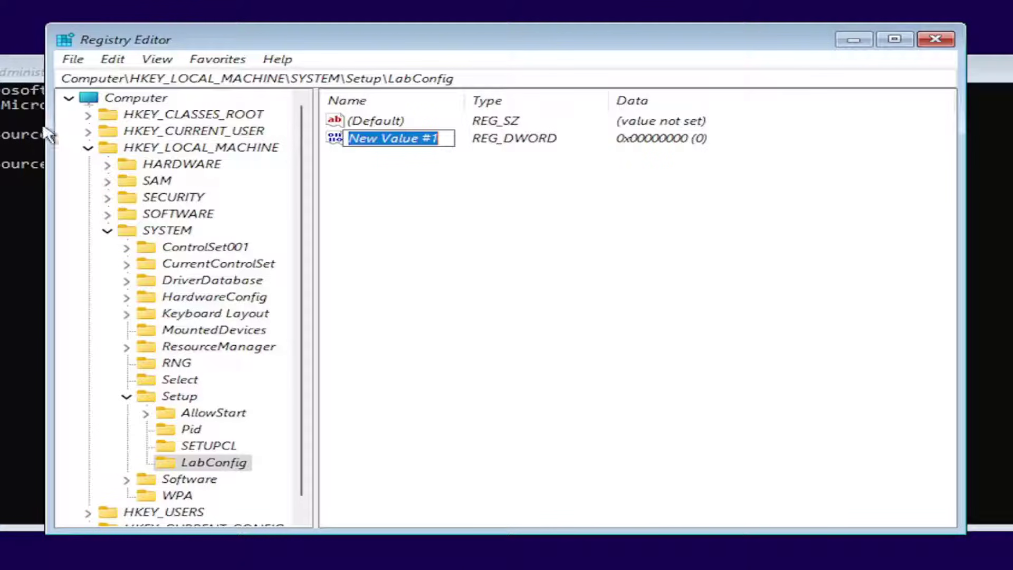
type("Bypass")
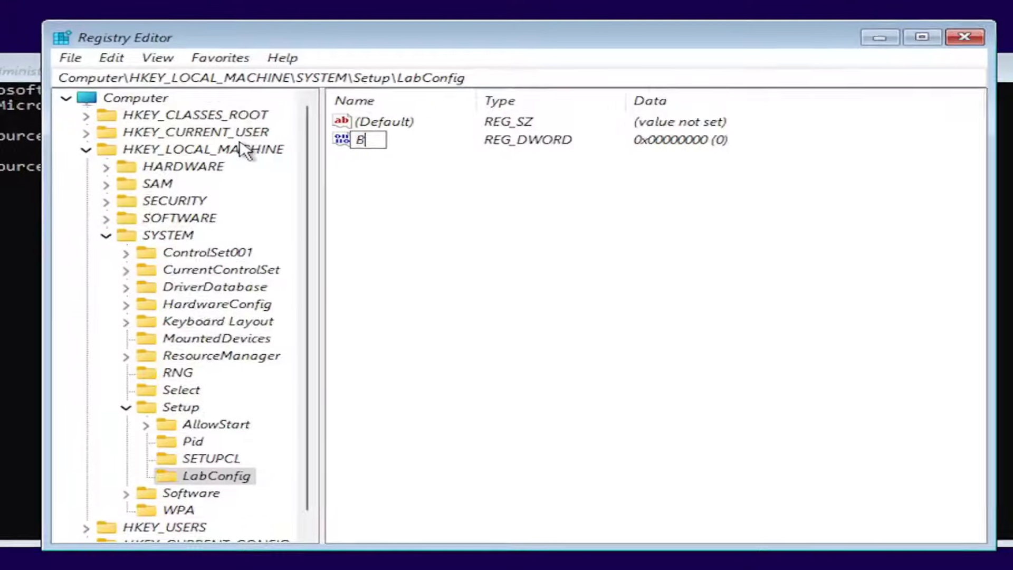
type("TP")
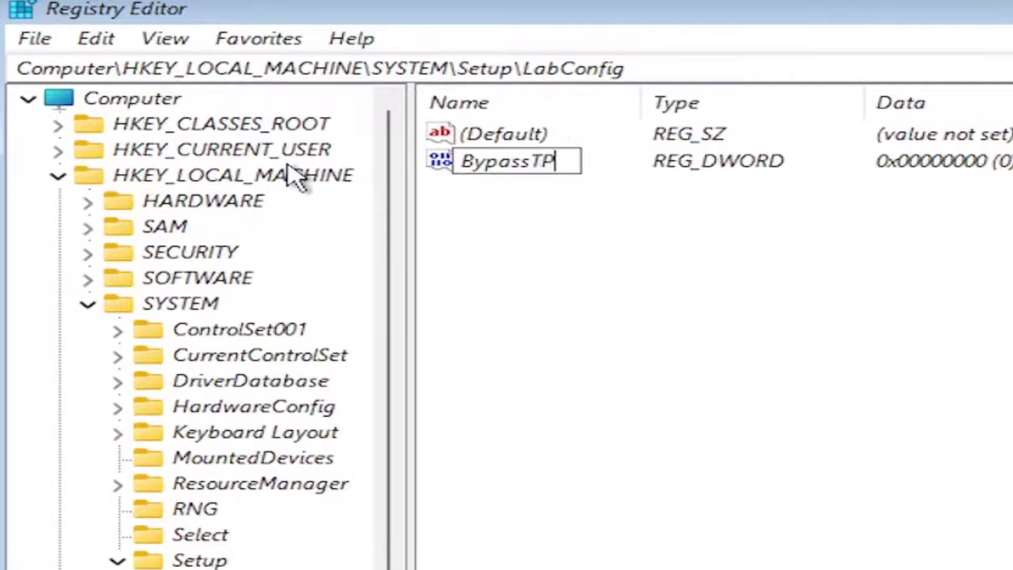
type("MCheck")
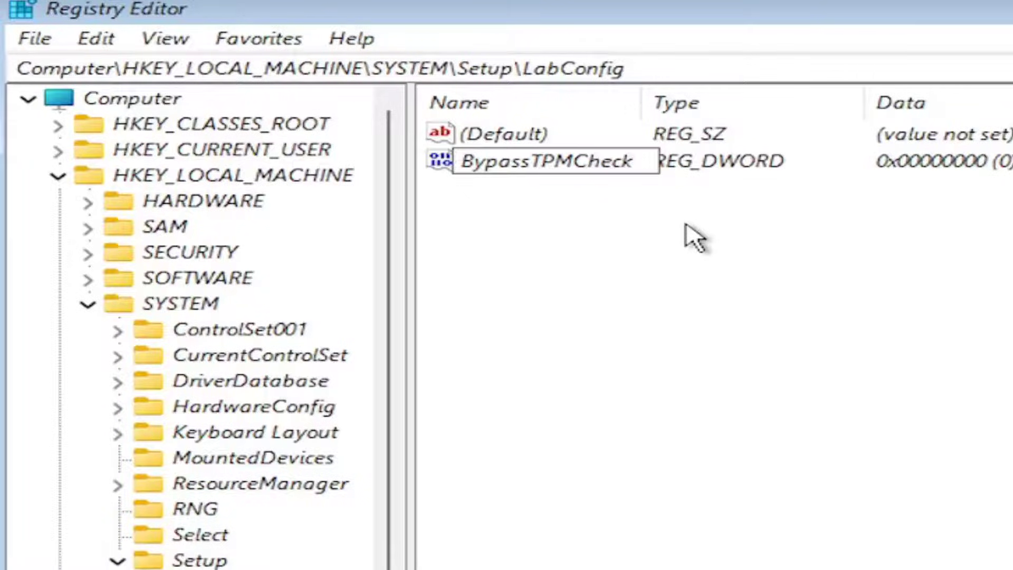
key("Return")
Step: Add a second DWORD (32-bit) value named BypassRAMCheck to LabConfig
left_click(584, 248)
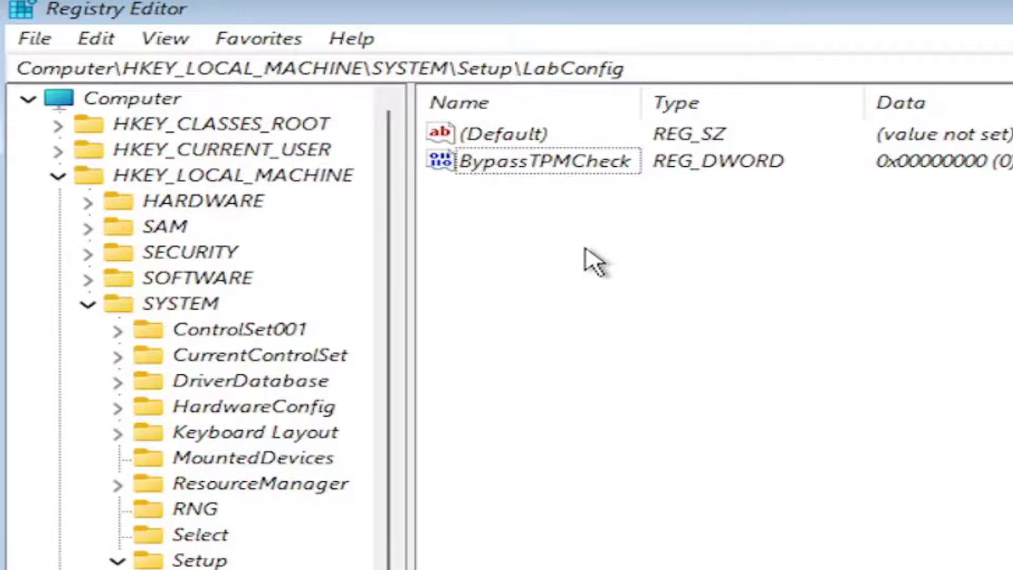
right_click(475, 210)
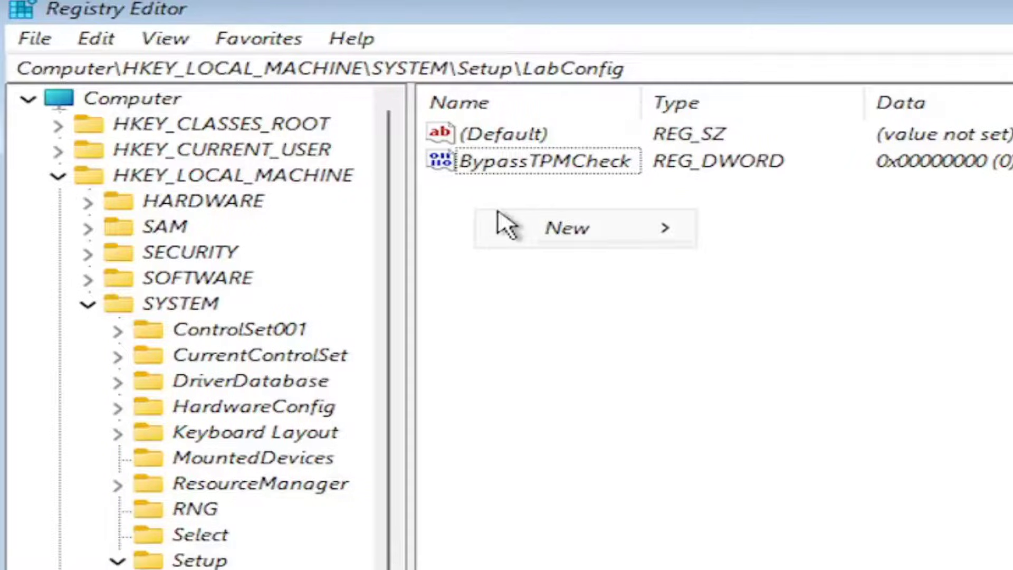
mouse_move(578, 228)
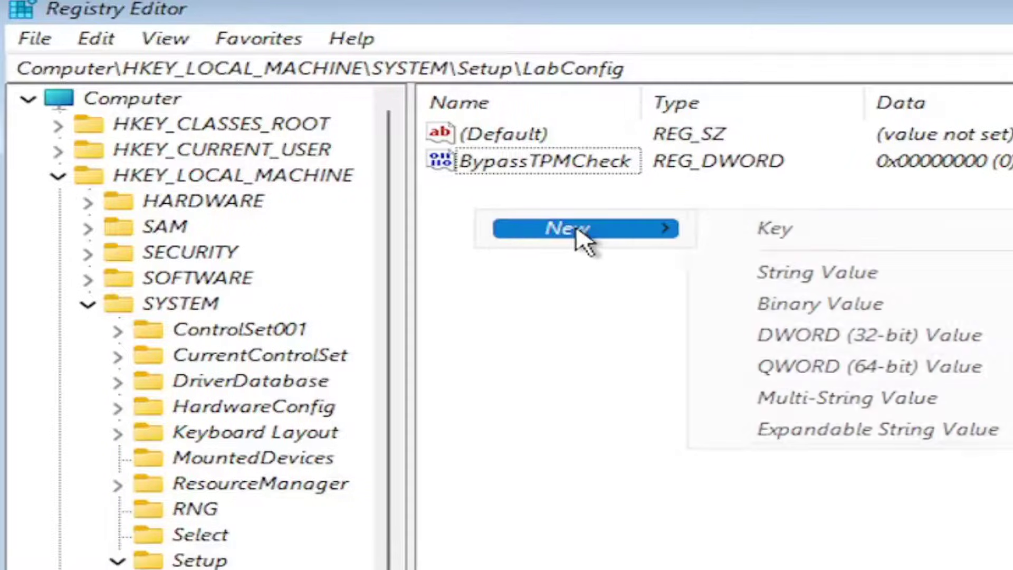
left_click(841, 337)
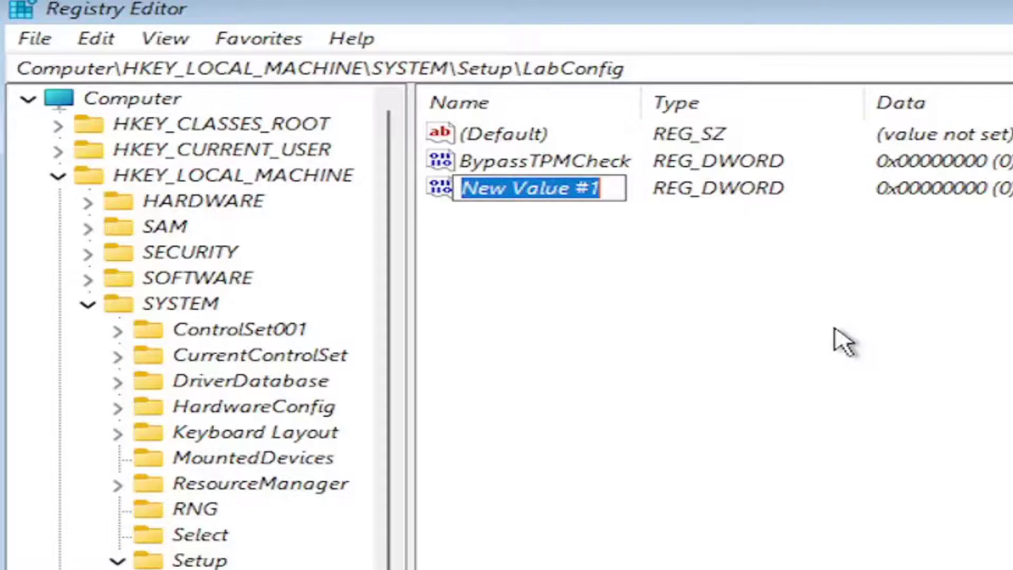
type("Bypass")
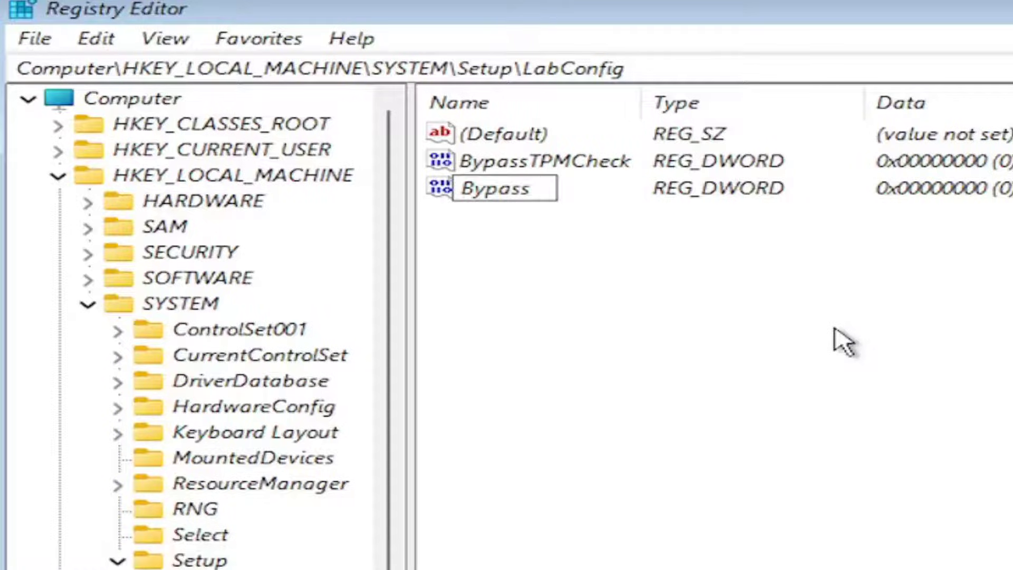
type("RAM")
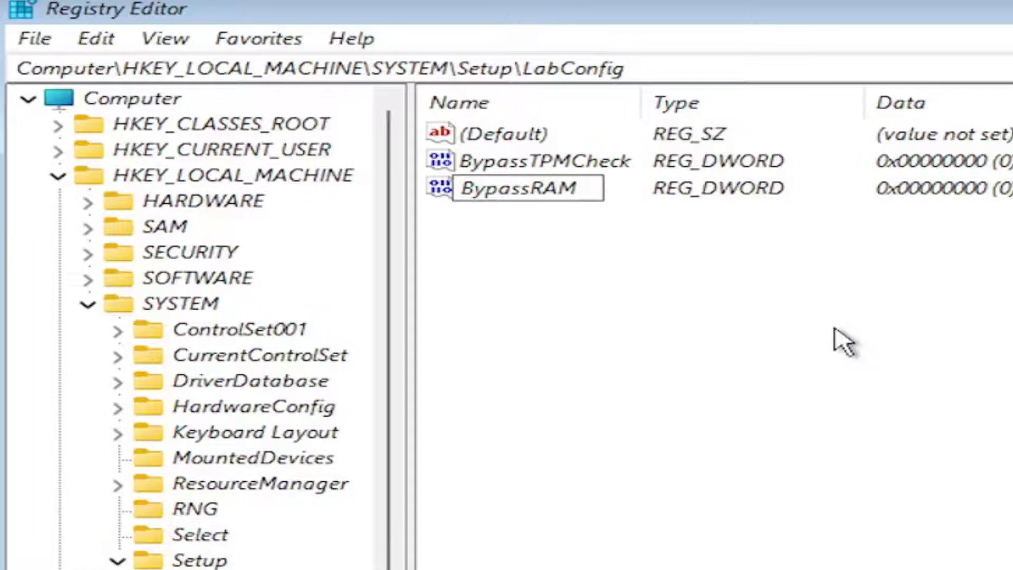
type("Check")
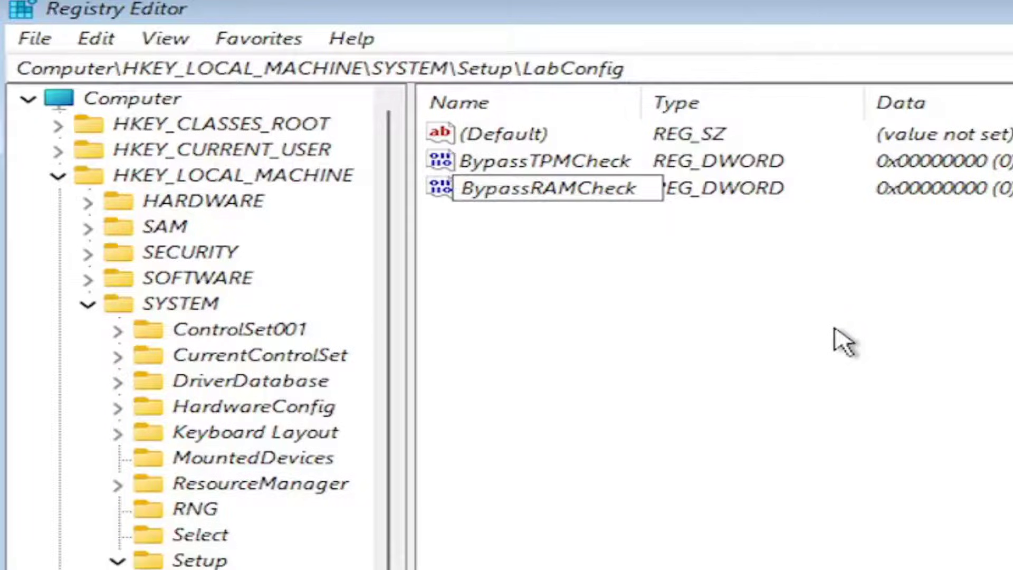
key("Return")
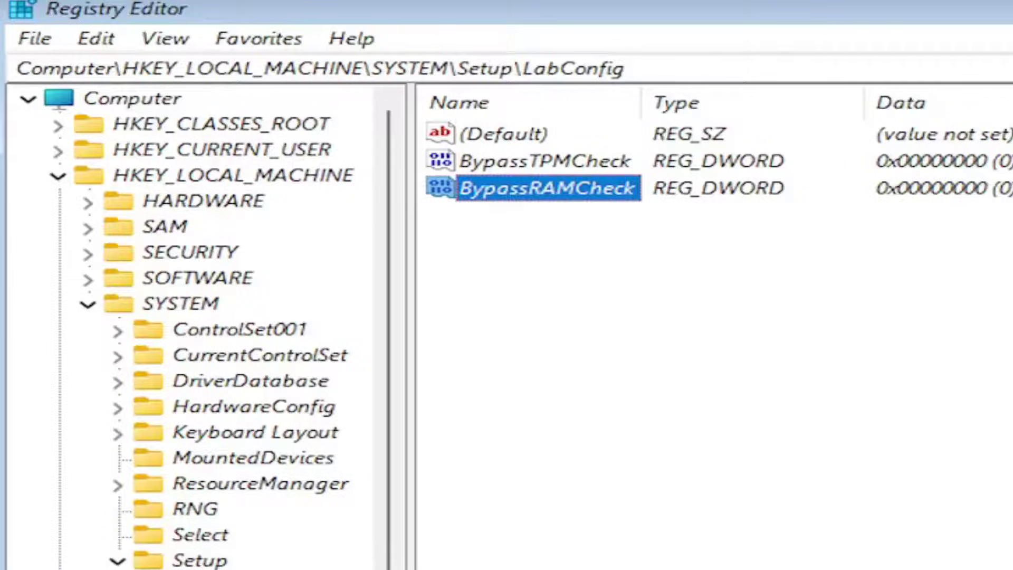
right_click(549, 307)
Step: Add a DWORD (32-bit) value named BypassSecureBootCheck and widen the Name column
mouse_move(655, 328)
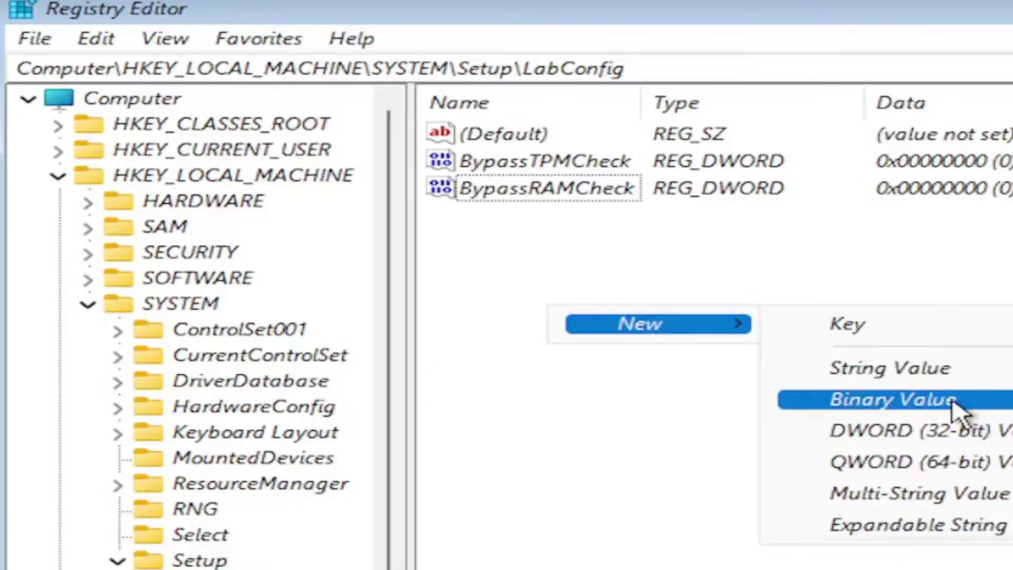
left_click(931, 430)
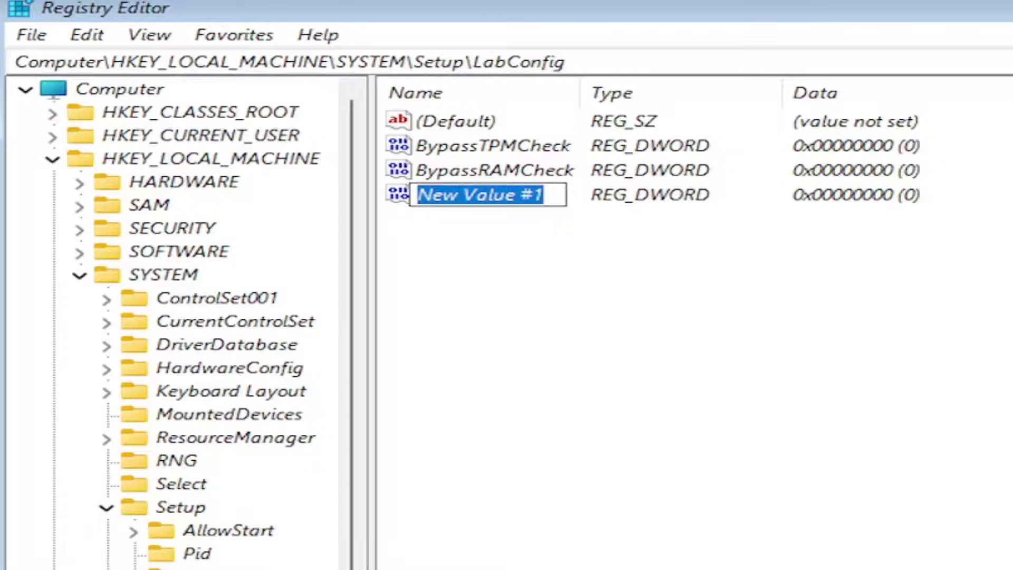
type("Bypass")
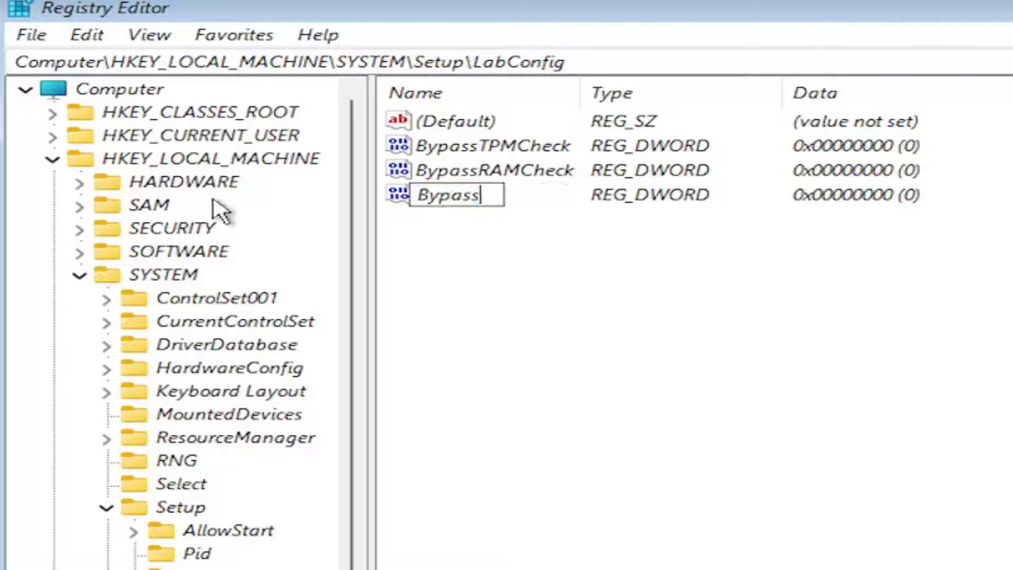
type("SecureBootCheck")
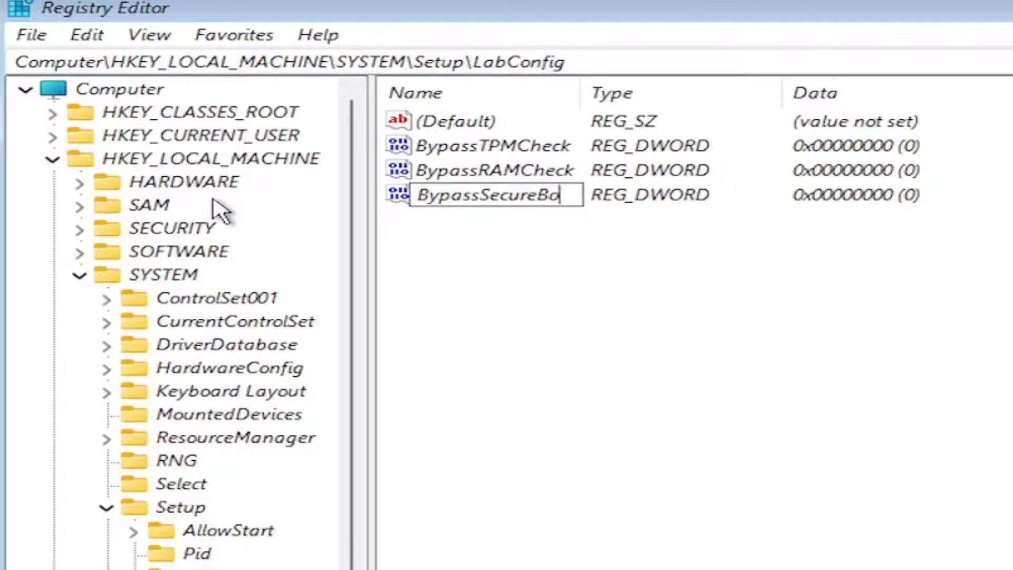
key("BackSpace")
key("BackSpace")
key("BackSpace")
key("BackSpace")
key("BackSpace")
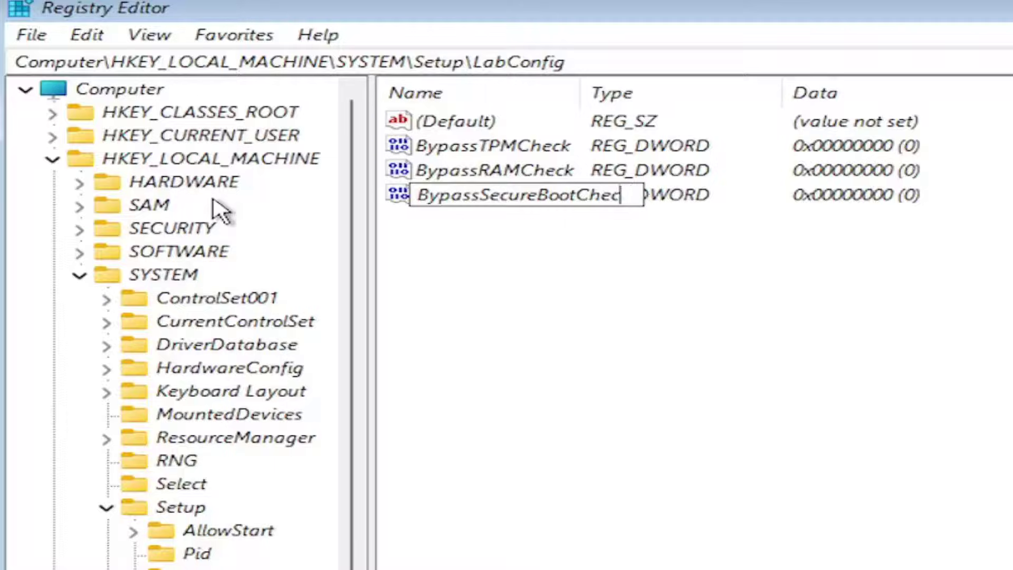
type("Check")
key("Return")
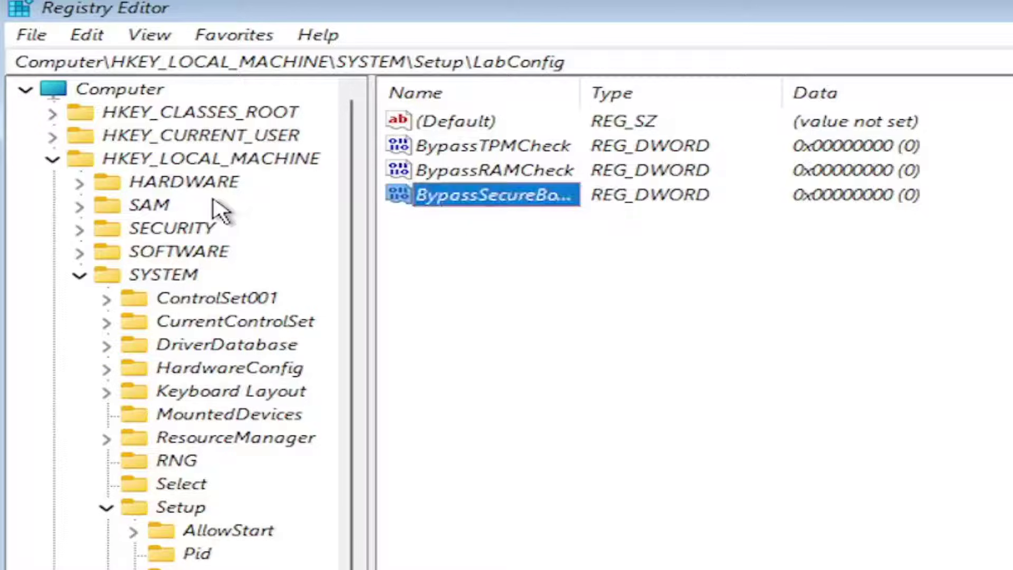
double_click(579, 93)
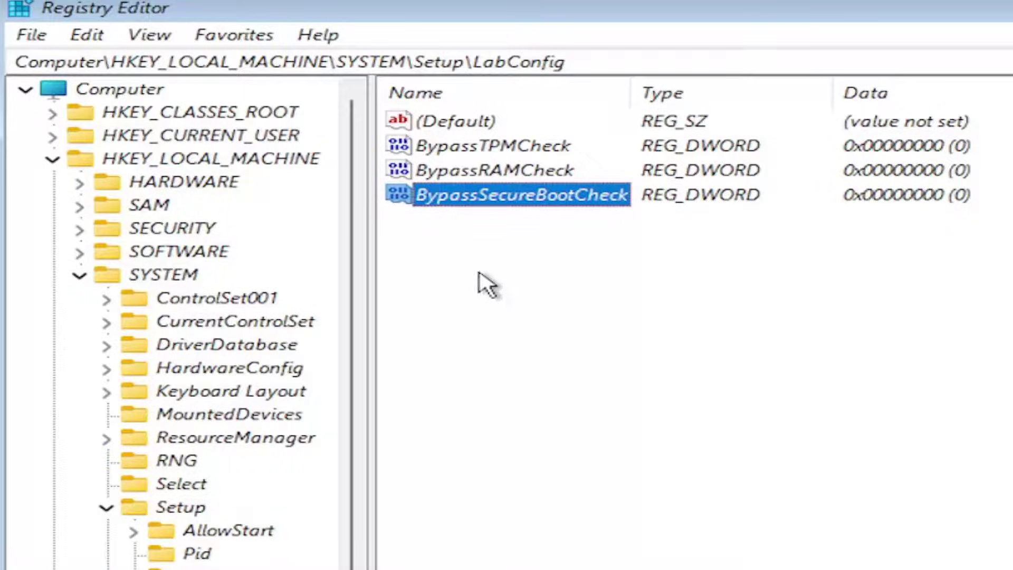
Step: Add another DWORD (32-bit) value named BypassCPUCheck to LabConfig
left_click(471, 238)
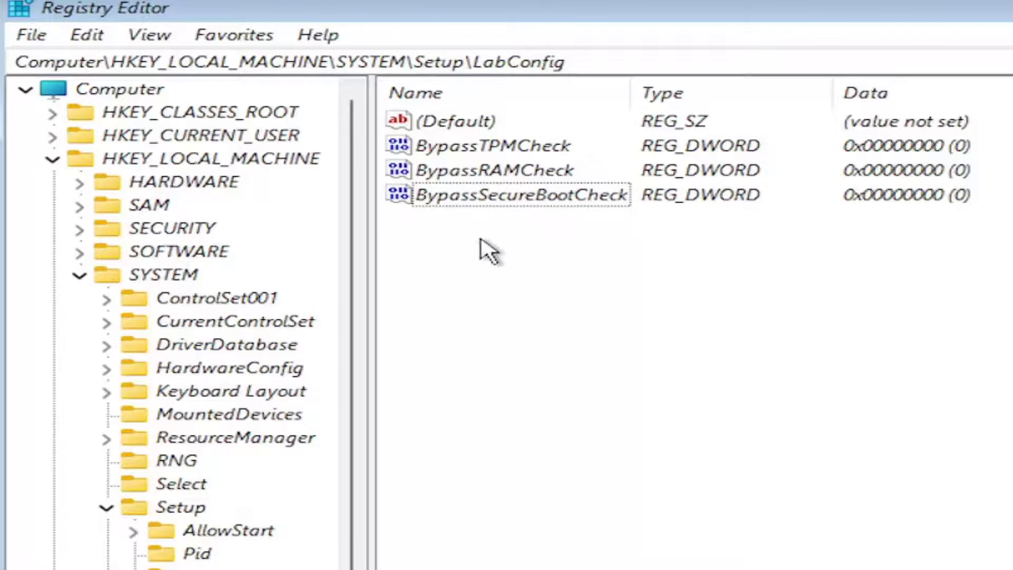
right_click(480, 240)
mouse_move(572, 259)
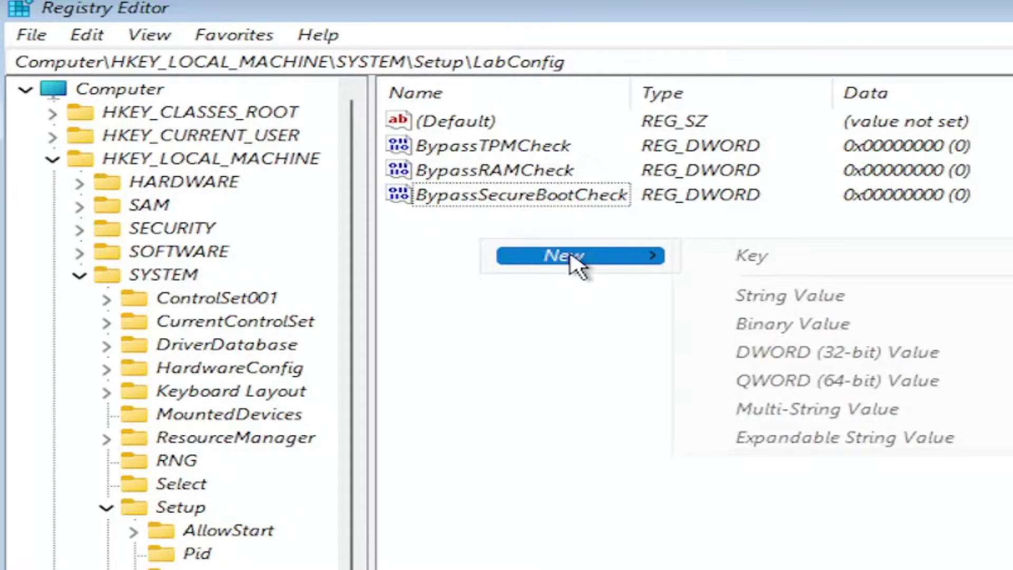
left_click(800, 352)
type("B")
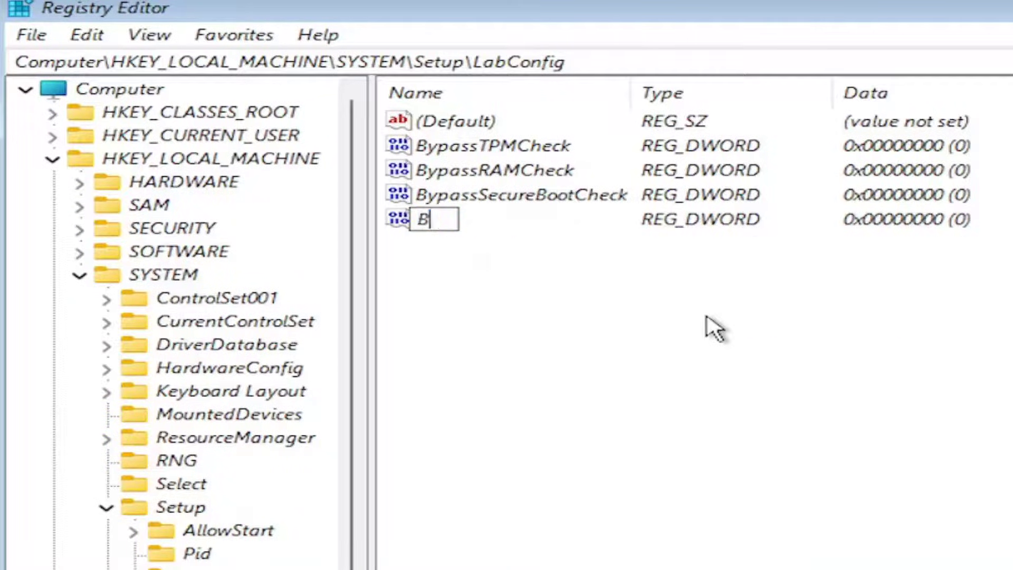
type("ypassCPUCheck")
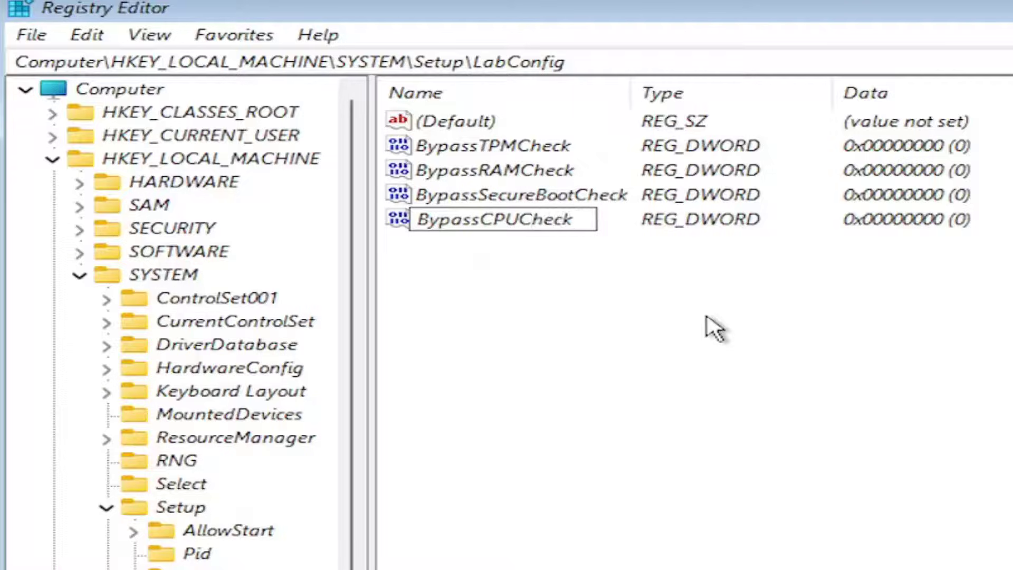
key("Return")
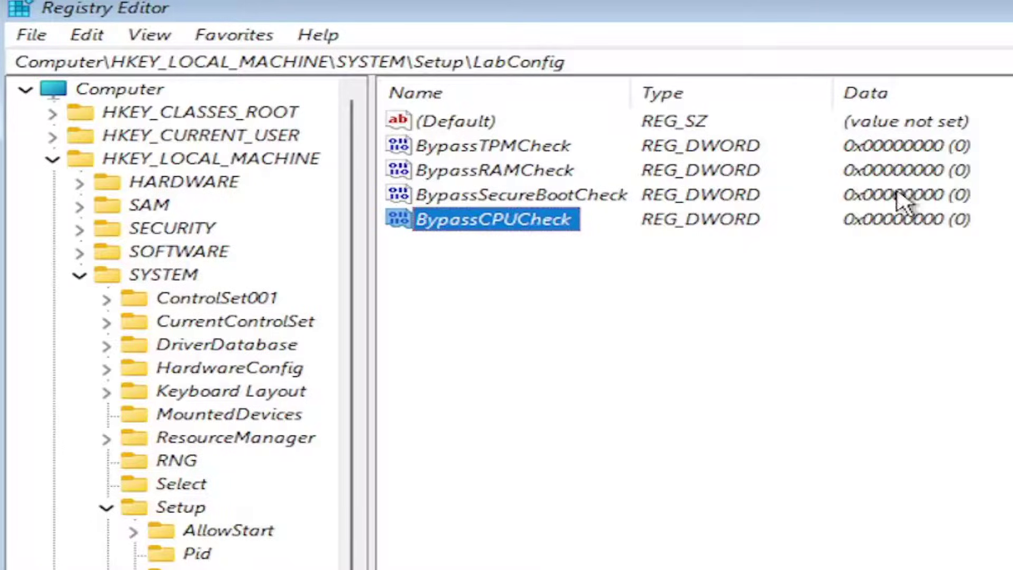
Step: Set BypassCPUCheck, BypassSecureBootCheck, BypassRAMCheck and BypassTPMCheck data to 1
double_click(462, 224)
type("1")
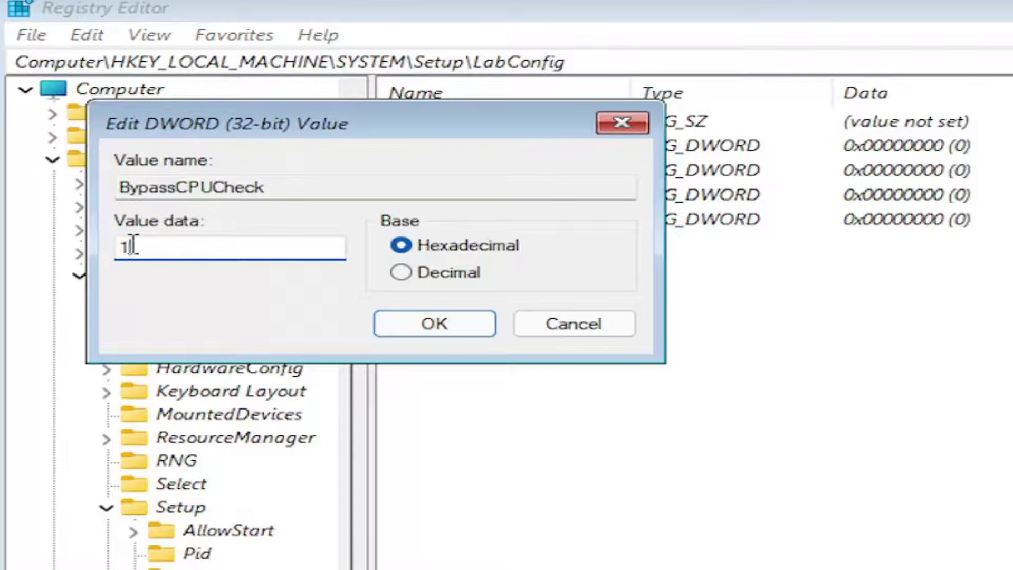
left_click(458, 323)
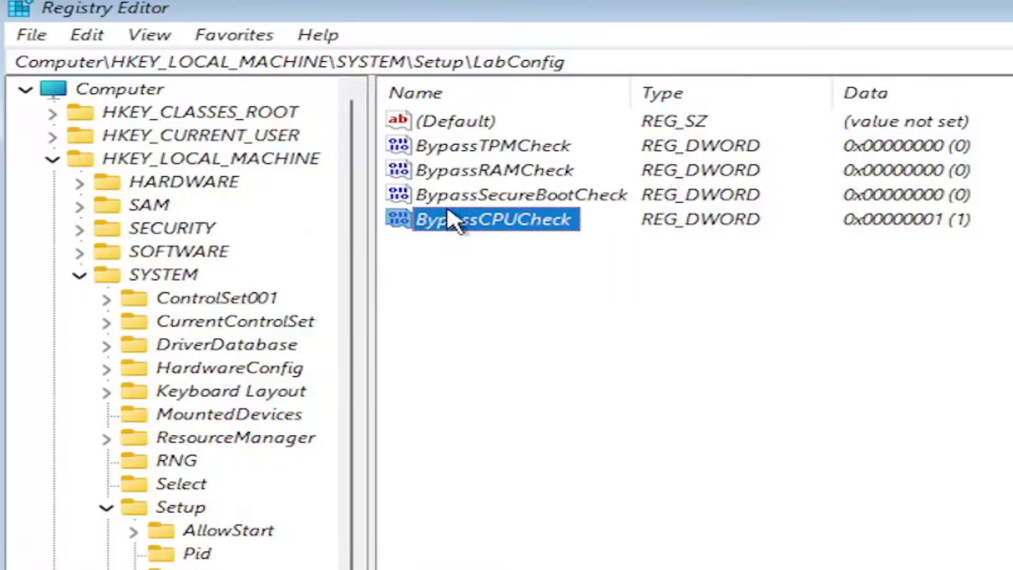
double_click(459, 194)
type("1")
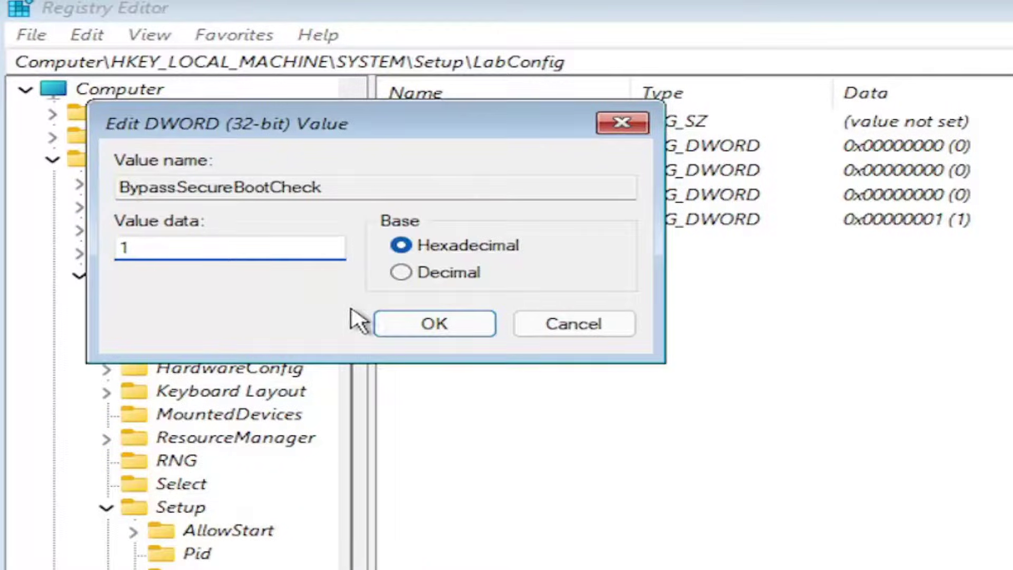
left_click(401, 323)
double_click(483, 176)
type("1")
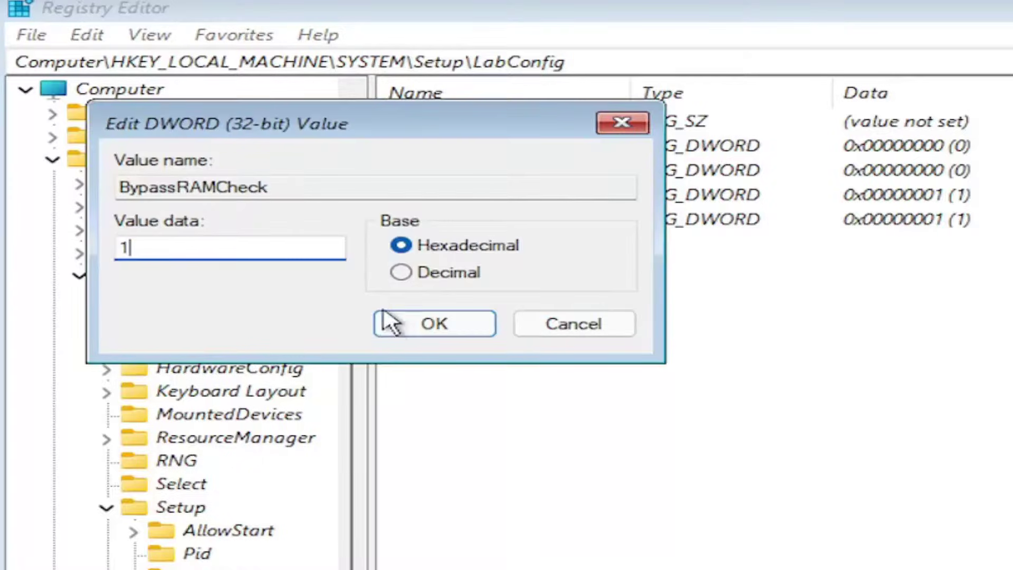
left_click(390, 322)
double_click(473, 146)
type("1")
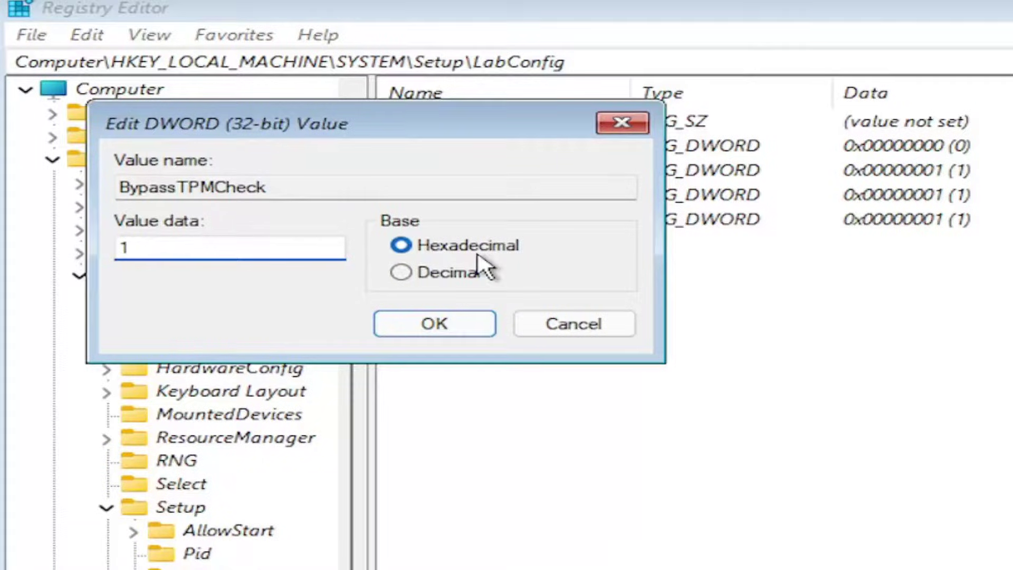
left_click(448, 322)
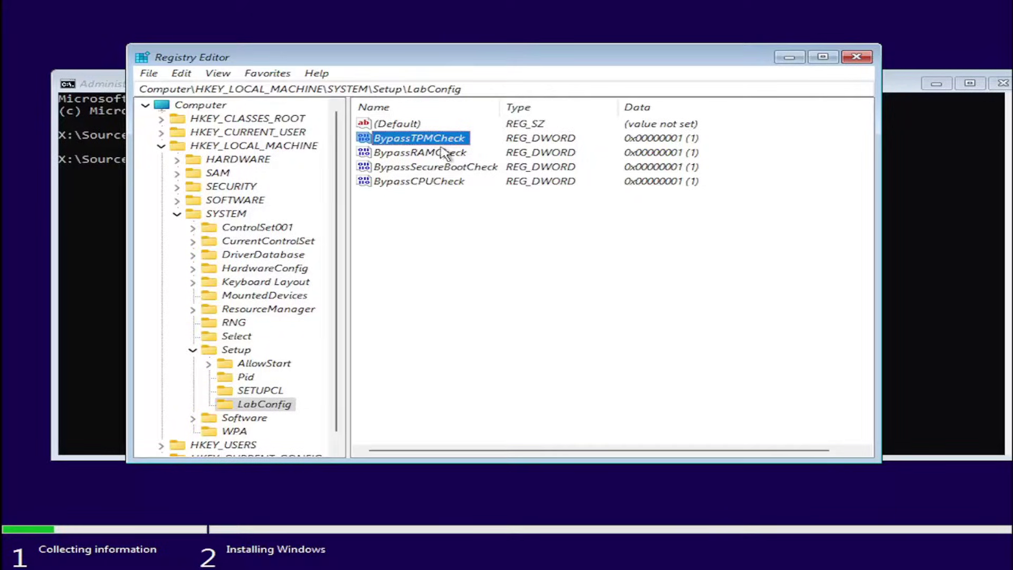
Step: Collapse the registry key tree, then close Registry Editor and the command prompt
left_click(190, 350)
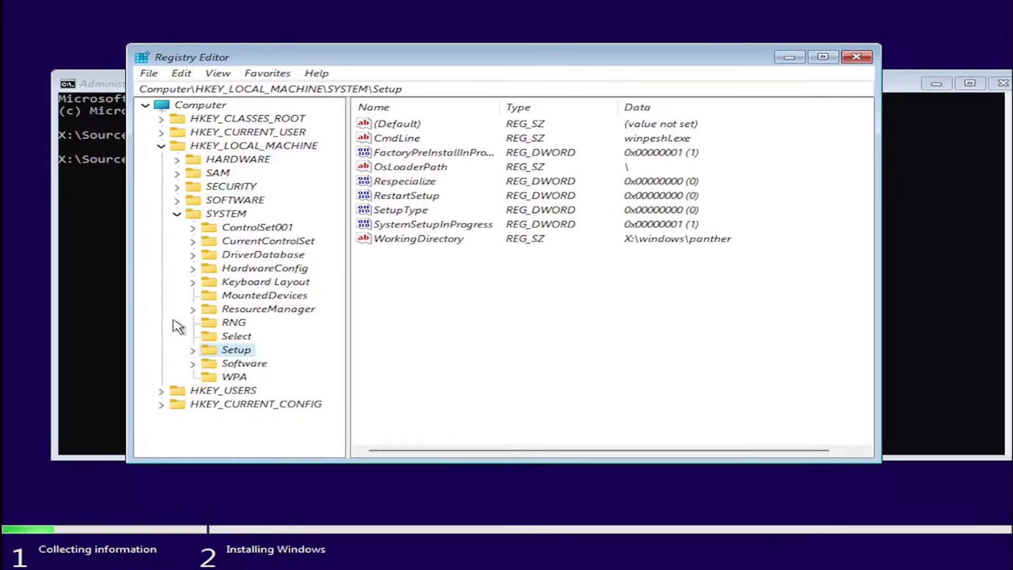
left_click(177, 200)
left_click(177, 310)
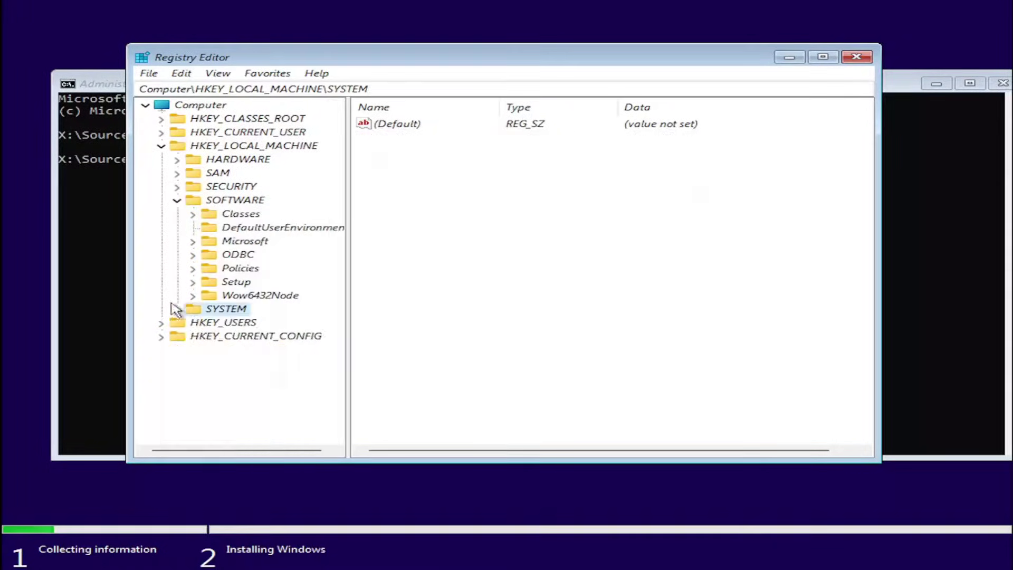
left_click(177, 200)
left_click(161, 146)
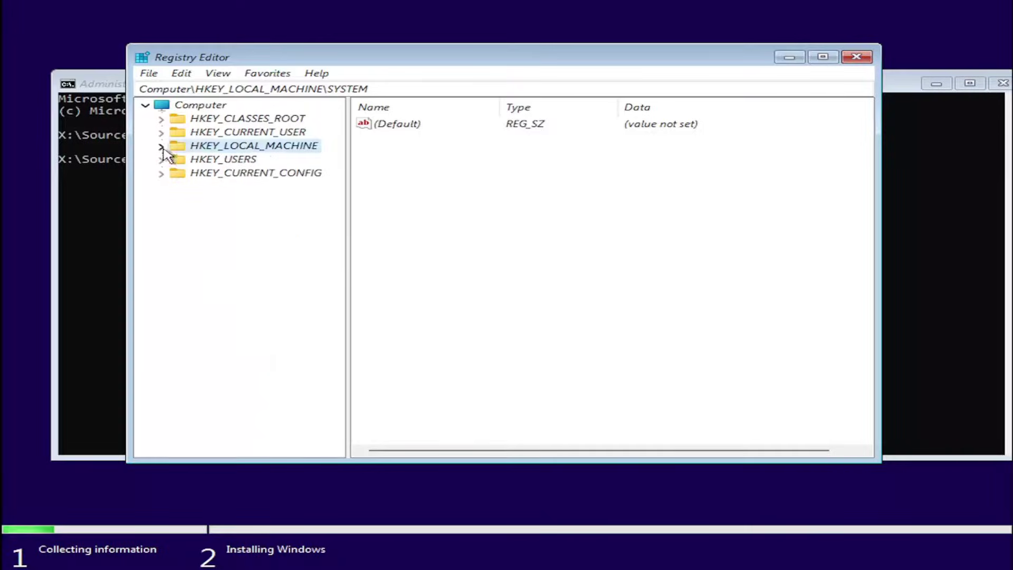
left_click(146, 105)
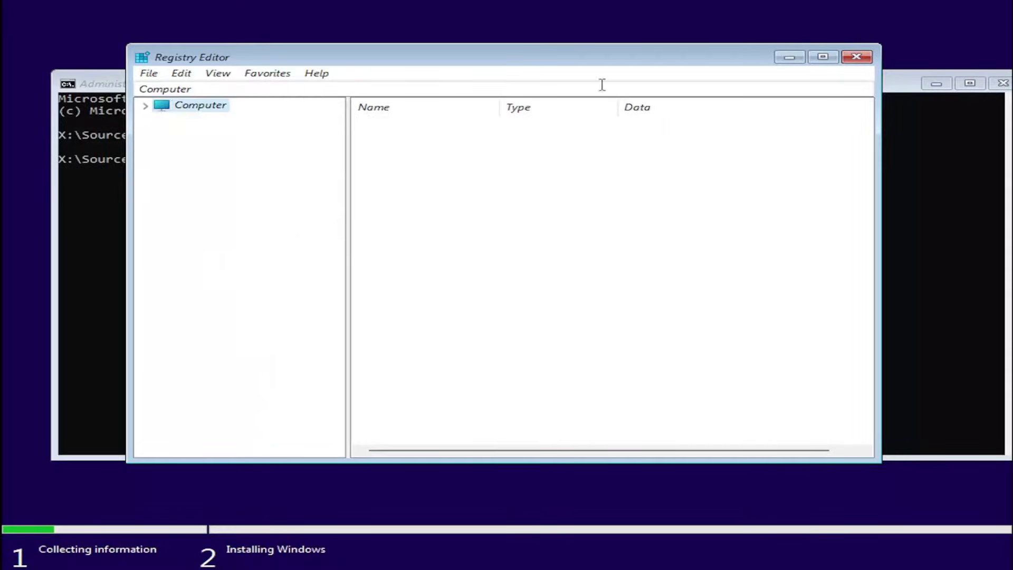
left_click(858, 57)
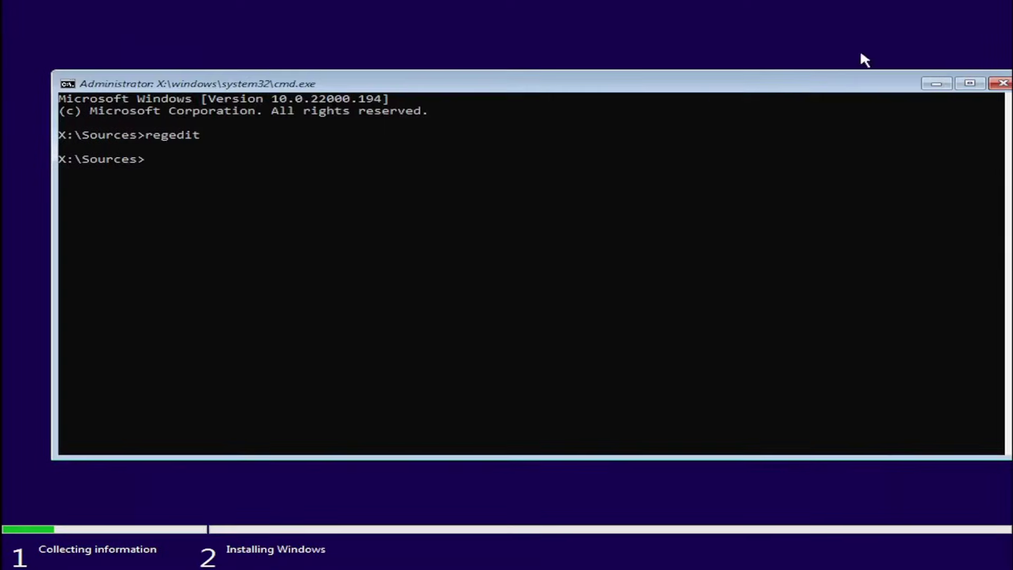
left_click(998, 82)
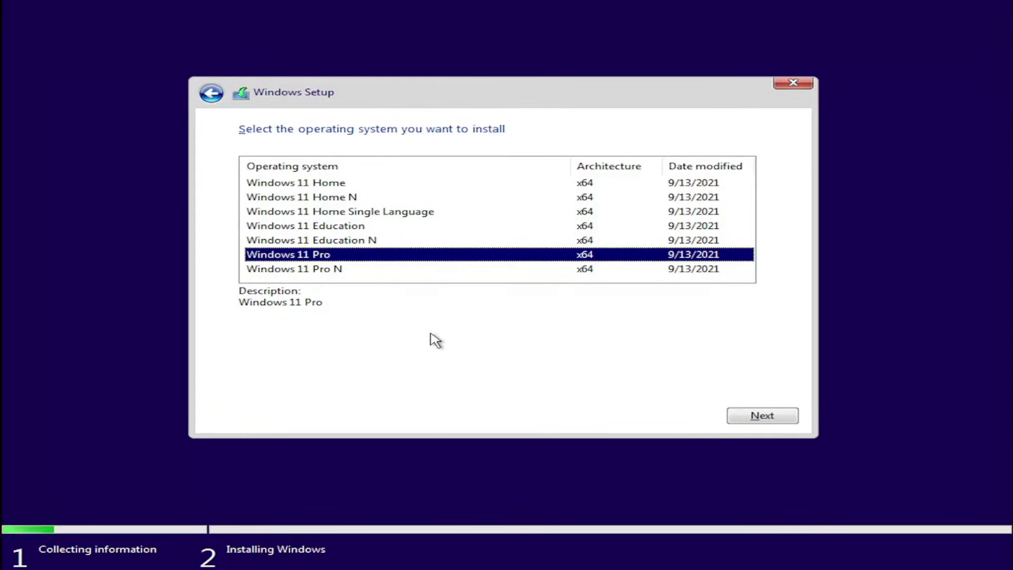
Step: Proceed with Windows 11 Pro, accept the license terms, and select Custom: Install Windows only (advanced)
left_click(753, 416)
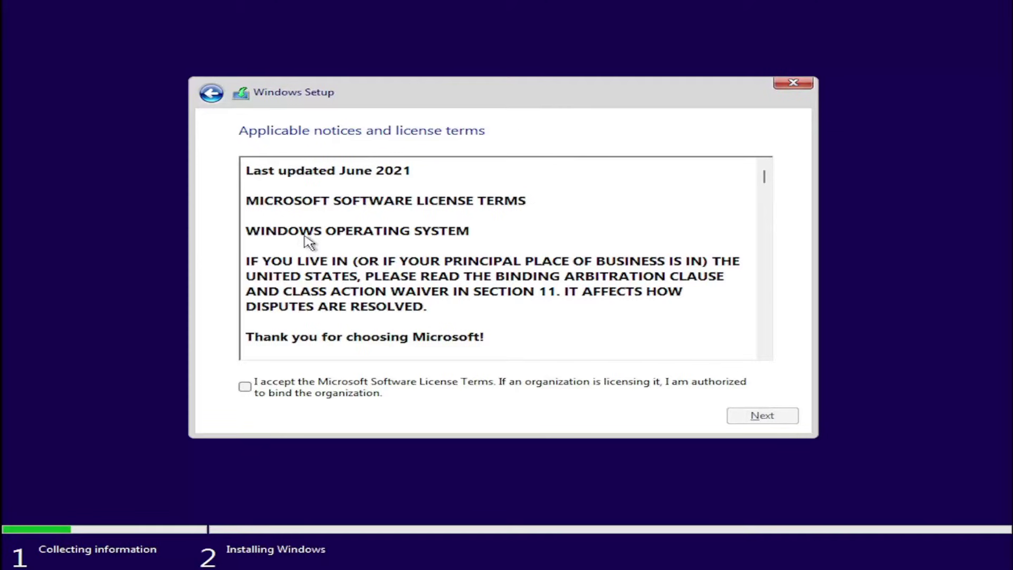
left_click(272, 393)
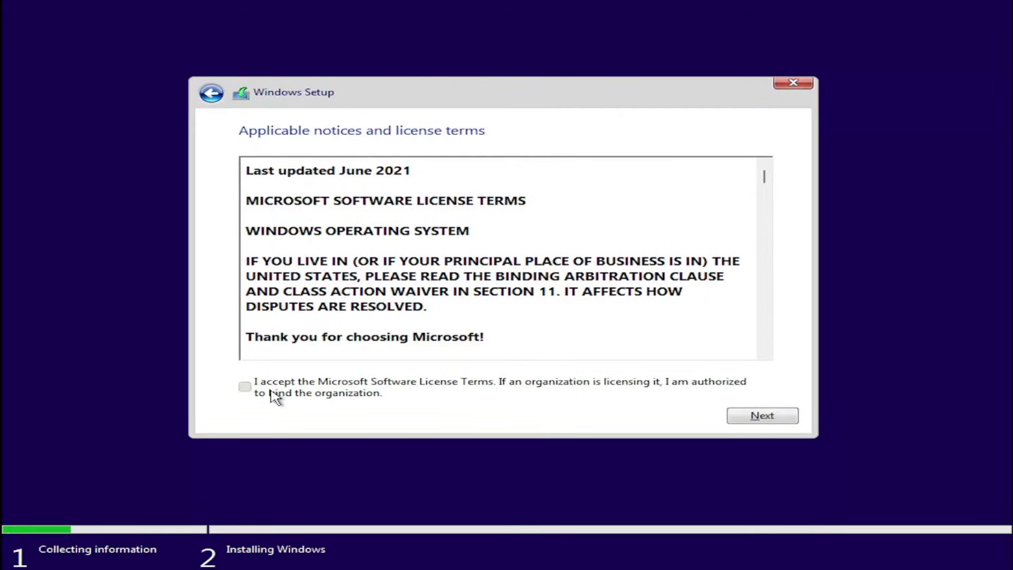
left_click(780, 418)
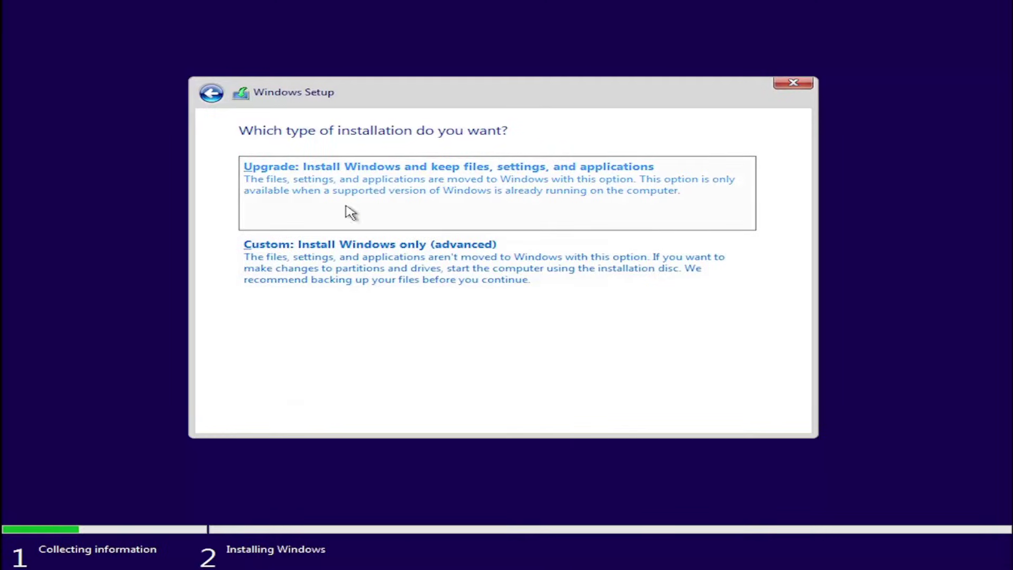
left_click(377, 275)
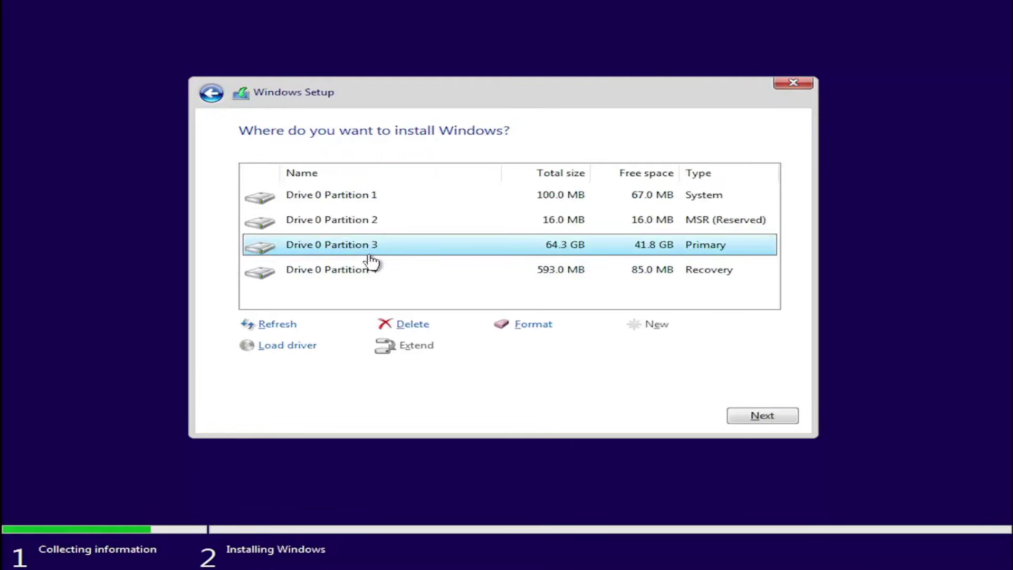